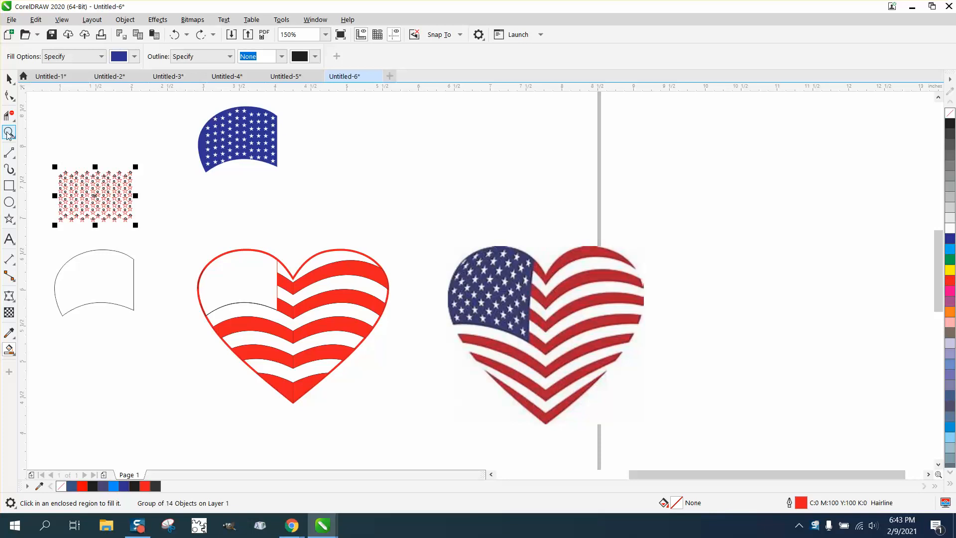
Nudge the blue starred canton down onto the striped heart and back up to its place above it
click(189, 101)
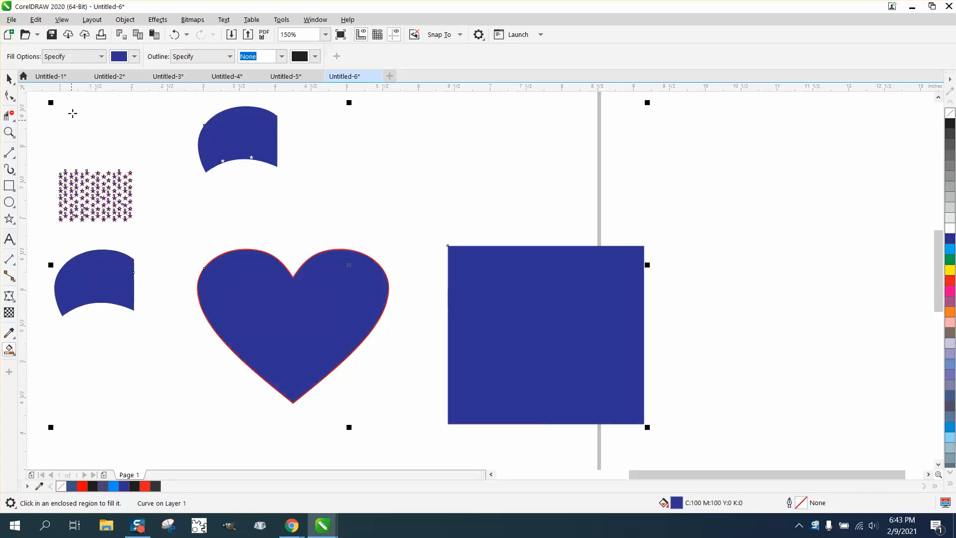
click(174, 35)
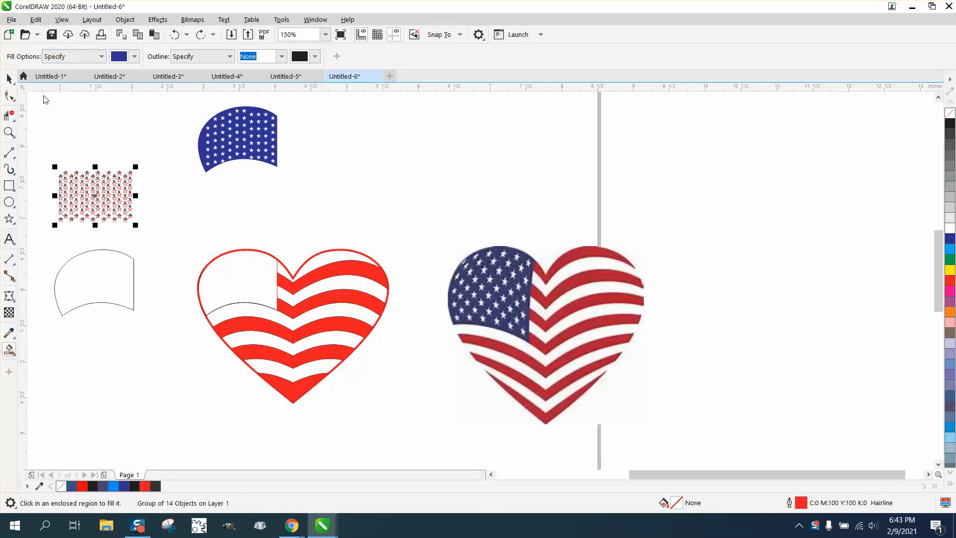
click(9, 79)
click(249, 136)
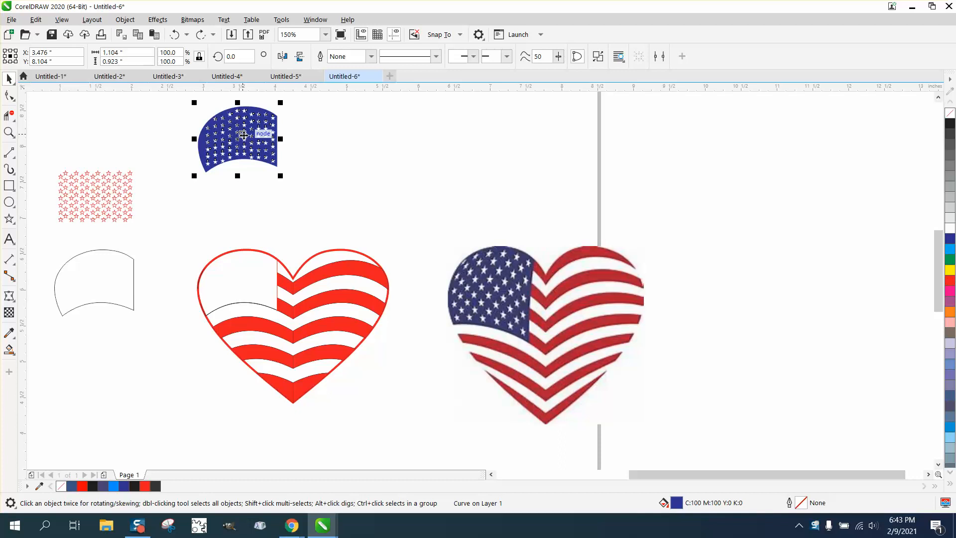
key(Down)
key(z)
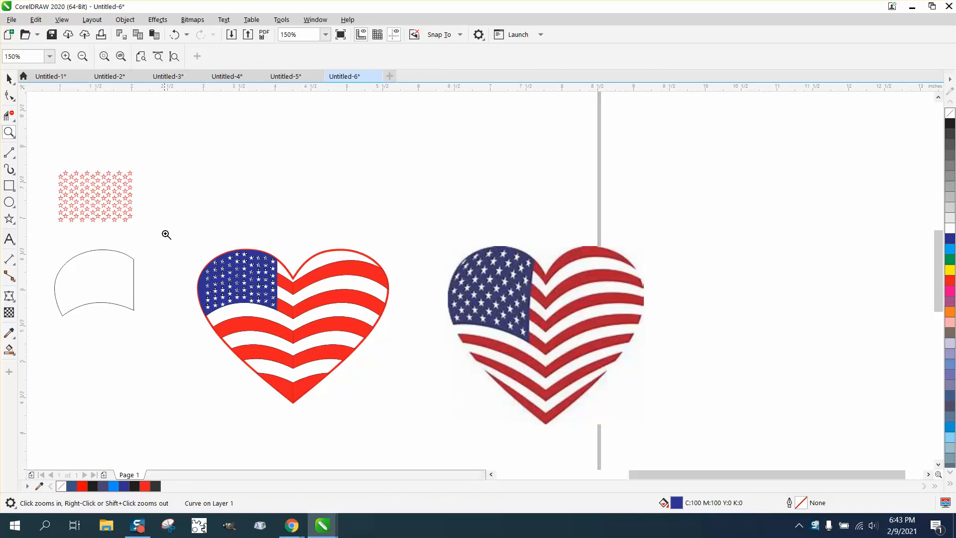
drag(164, 232, 359, 345)
right_click(356, 344)
right_click(356, 344)
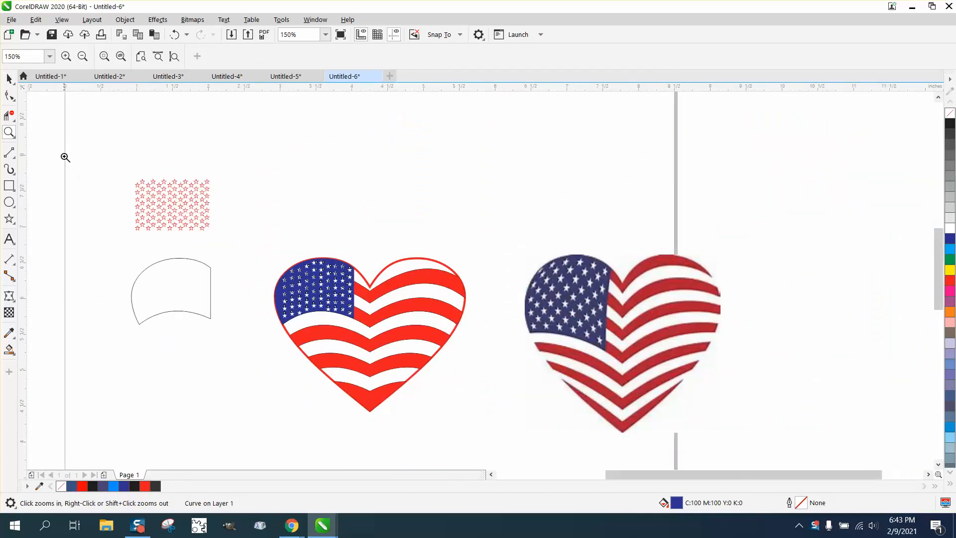
click(9, 78)
key(Up)
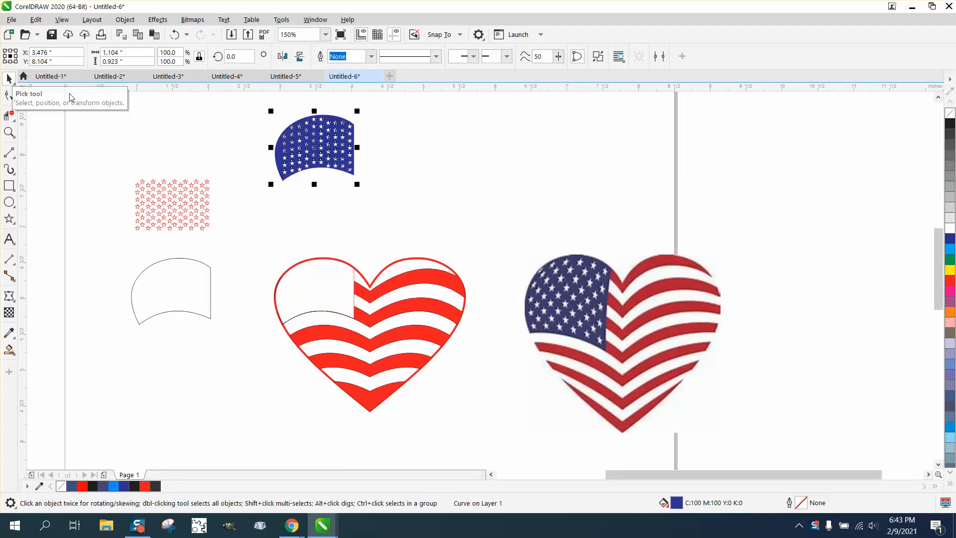
Nudge the empty canton outline over to the heart and back to its place beside it
click(195, 260)
key(Right)
key(Left)
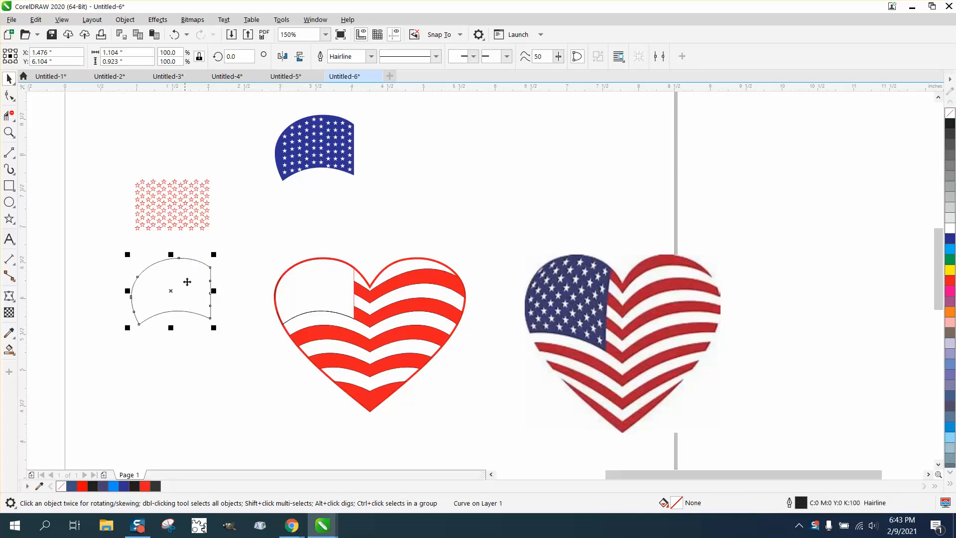
Place the red star group over the empty canton outline, keeping the stars inside its straight right edge
drag(178, 217, 180, 296)
click(9, 132)
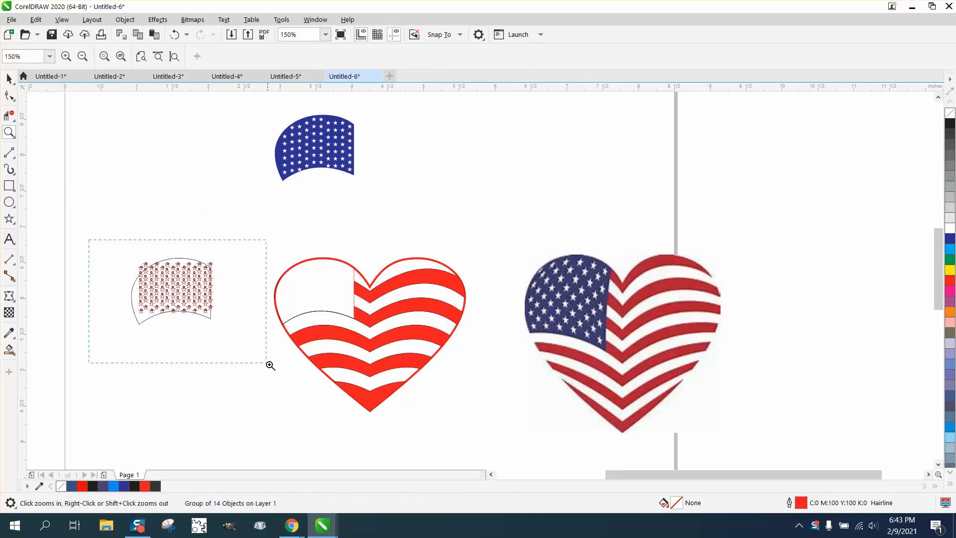
drag(89, 240, 270, 365)
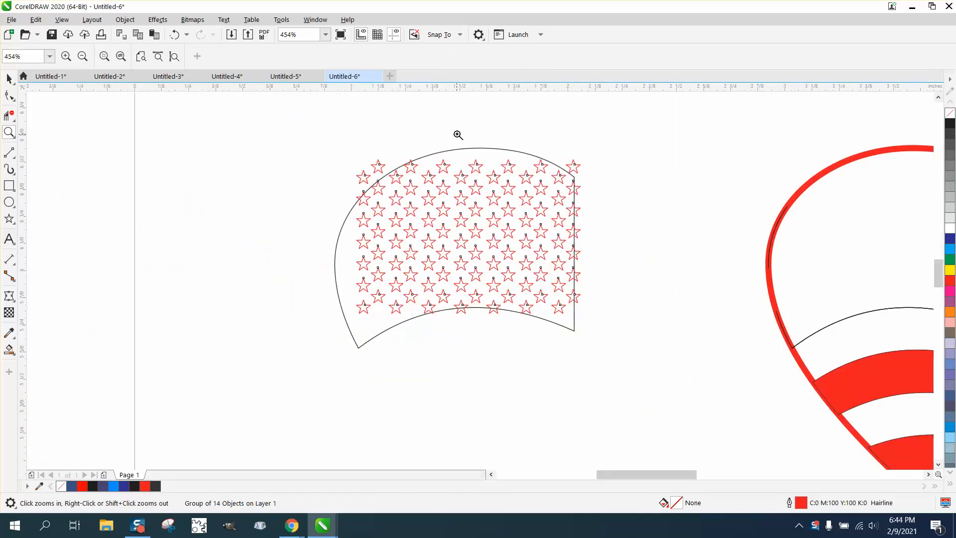
click(9, 78)
click(476, 208)
drag(475, 212, 466, 213)
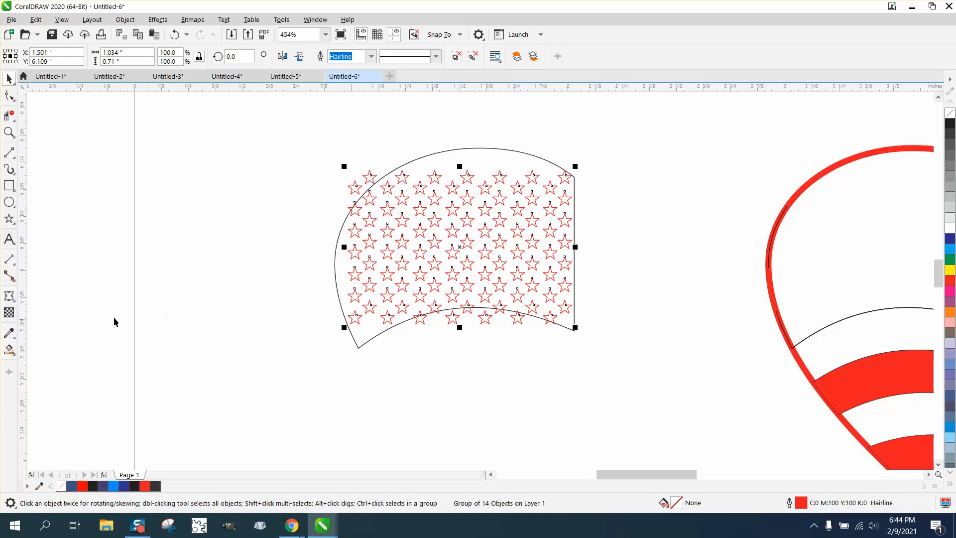
Try an envelope on the star group with its lower-right corner on the outline, and undo it
click(15, 301)
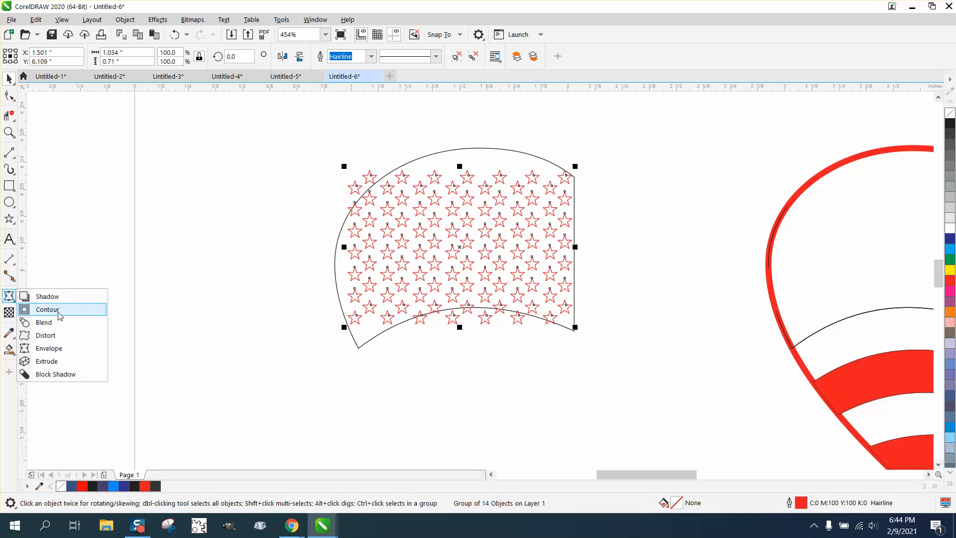
click(56, 348)
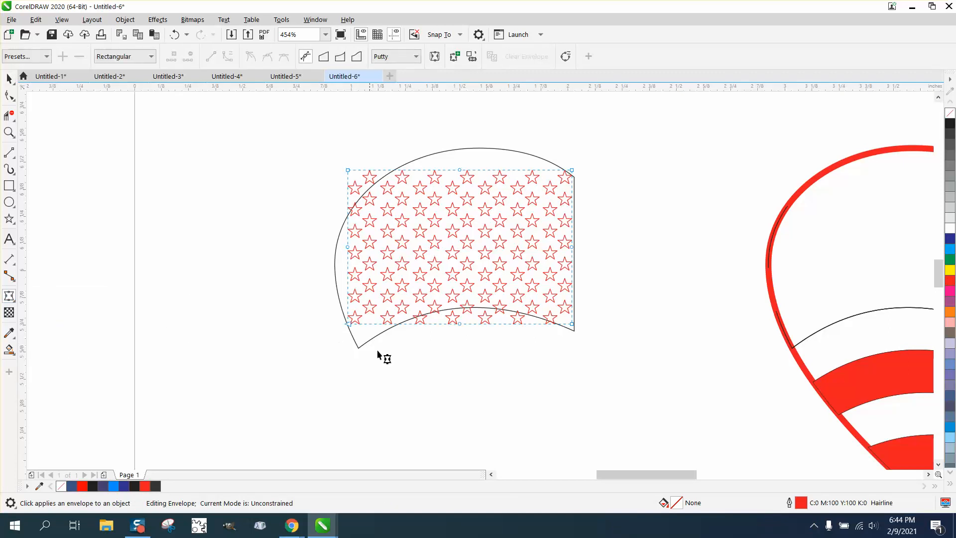
drag(571, 323, 574, 330)
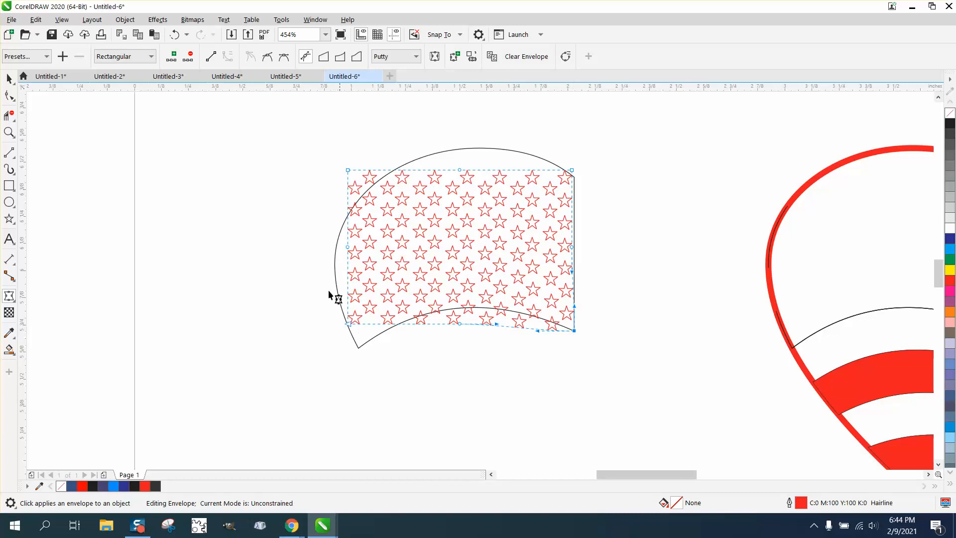
click(172, 39)
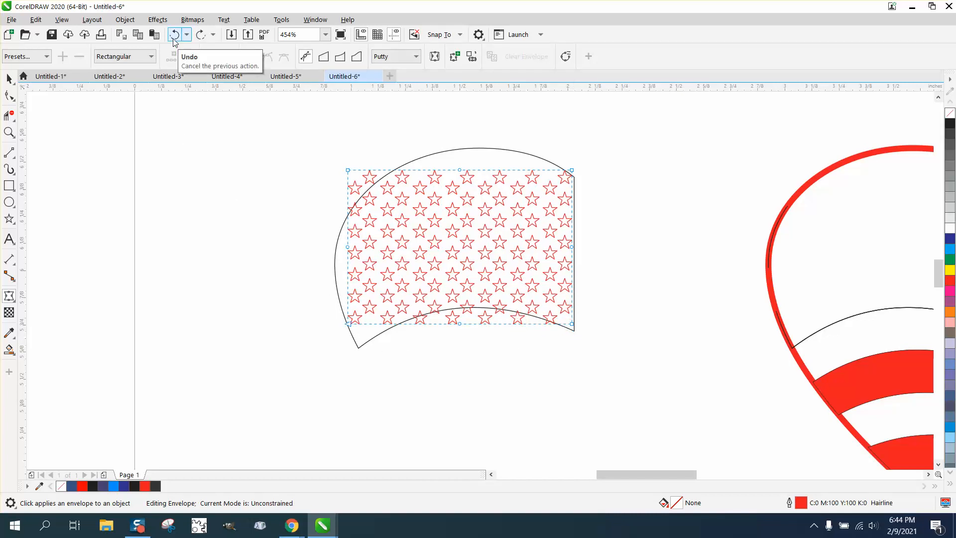
click(173, 39)
click(9, 78)
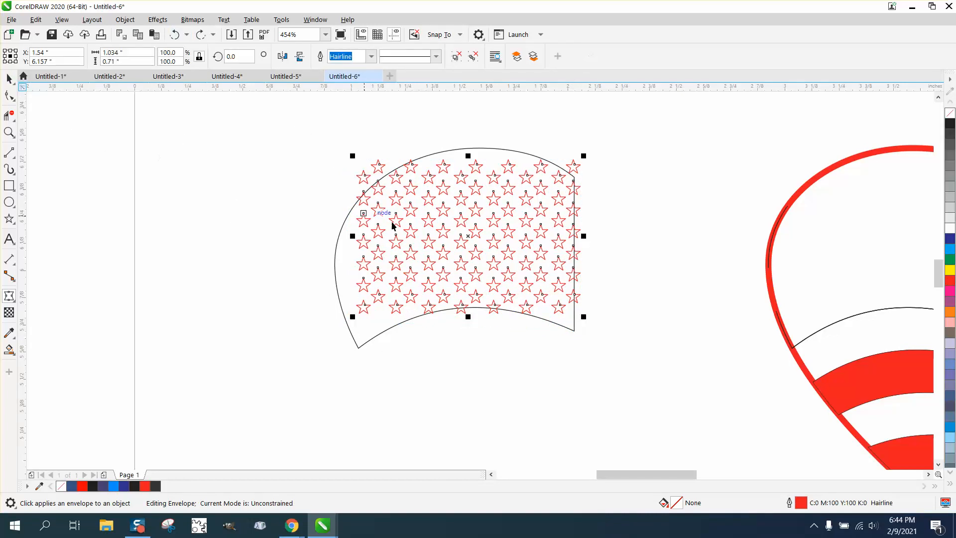
Move the star group clear of the canton outline and try a one-step inside contour with a 0.05" offset
drag(437, 241, 128, 184)
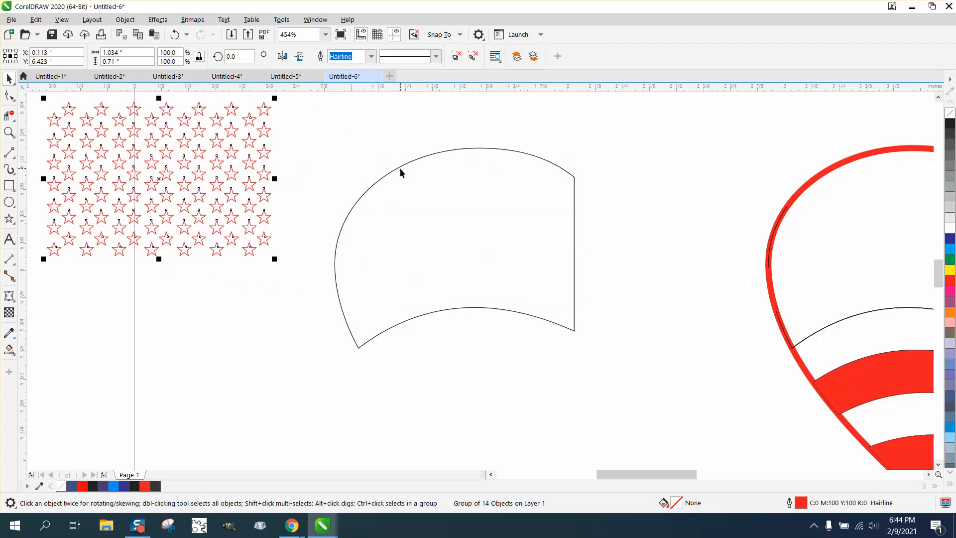
click(400, 172)
click(157, 20)
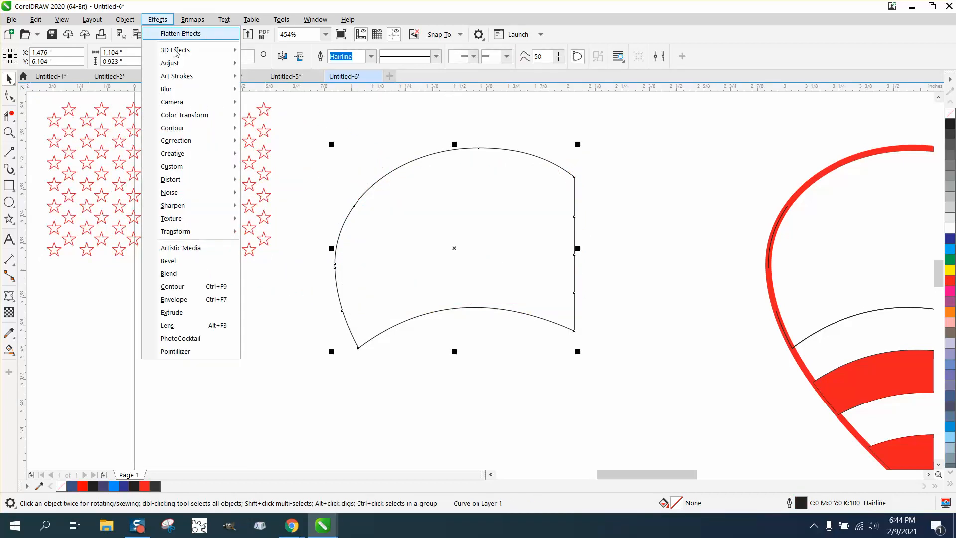
click(172, 286)
drag(826, 125, 803, 151)
text(.05)
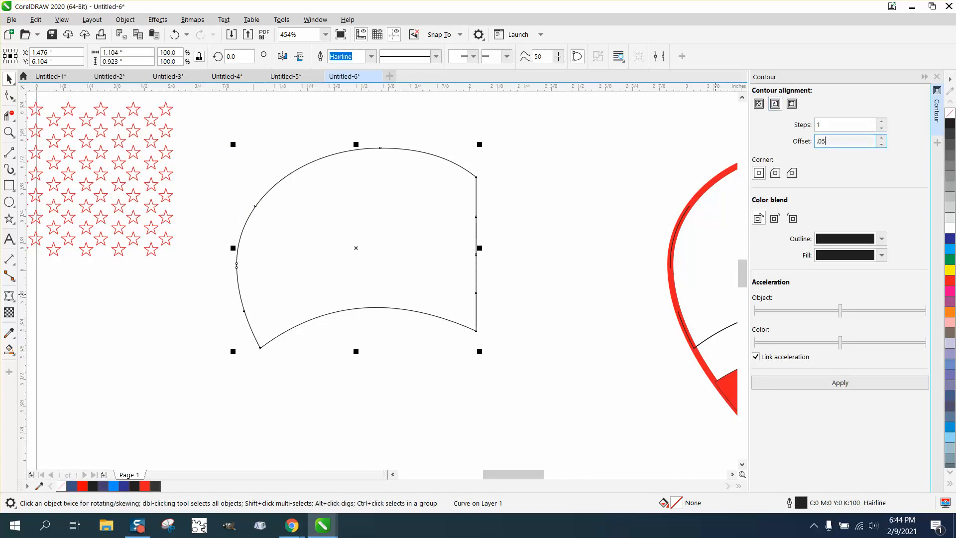
click(846, 383)
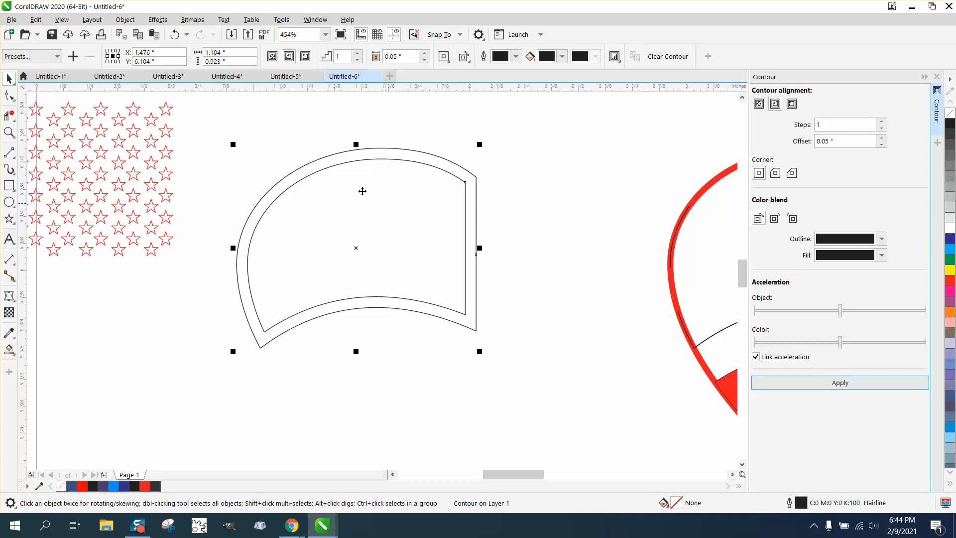
click(174, 35)
Apply a one-step inside contour with a 0.01" offset to the canton outline
drag(849, 144, 768, 147)
text(.01)
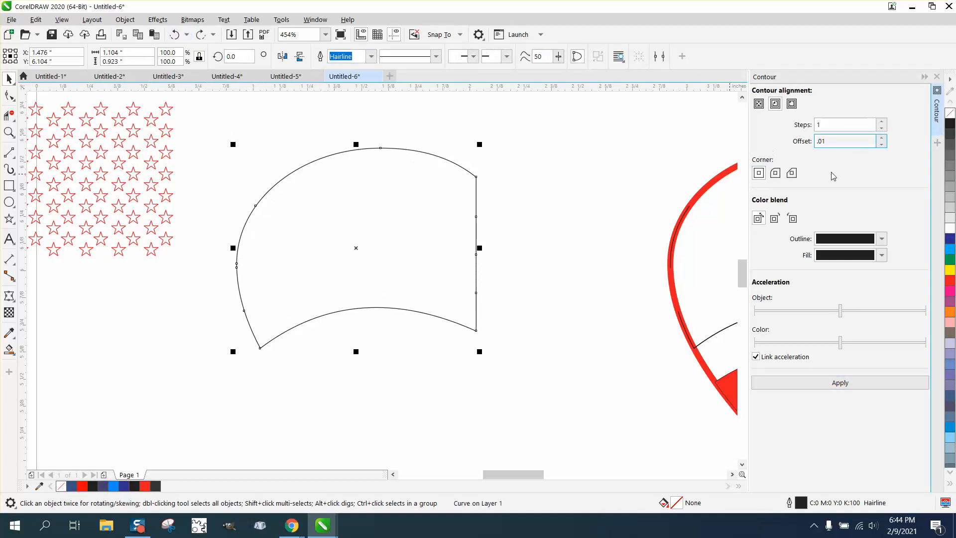
click(850, 384)
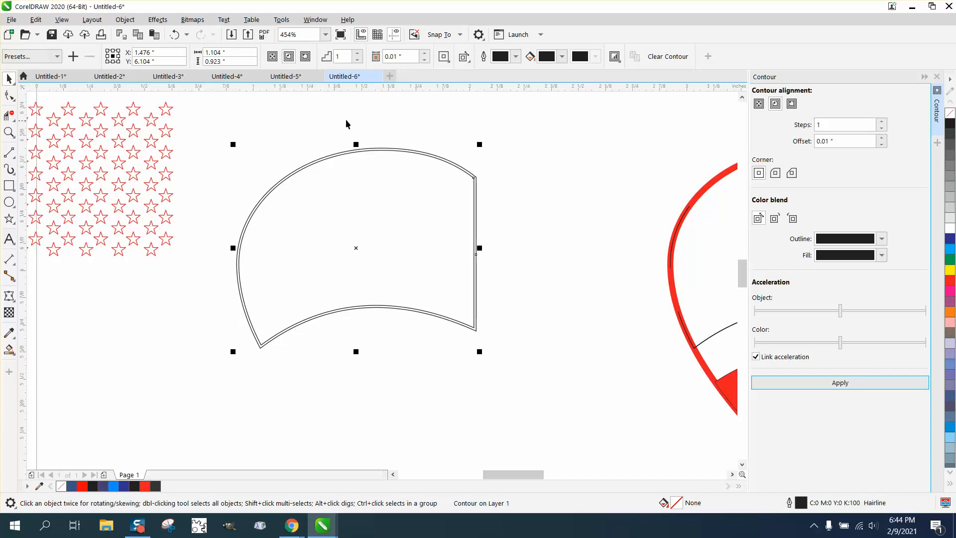
Break the contour apart and delete the original outer outline, keeping the inset curve
click(125, 19)
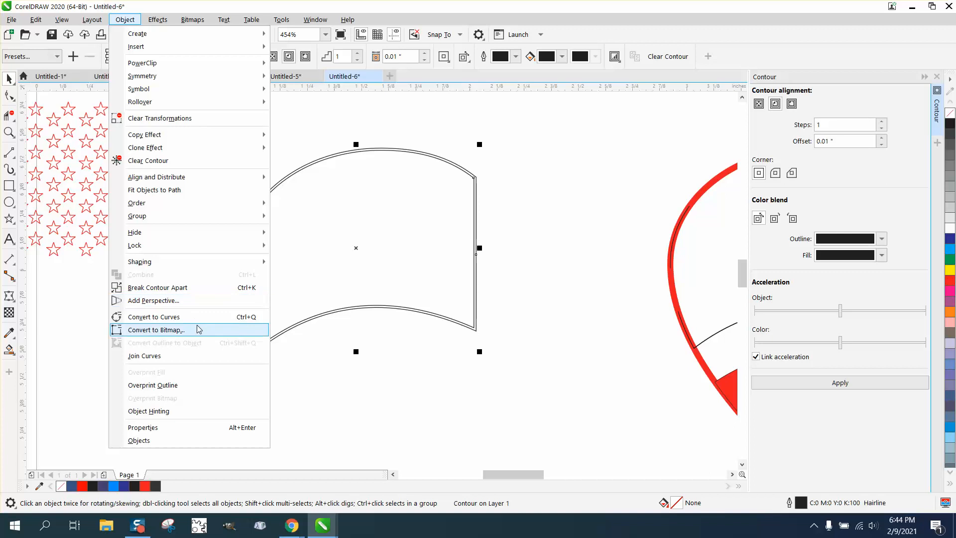
click(188, 287)
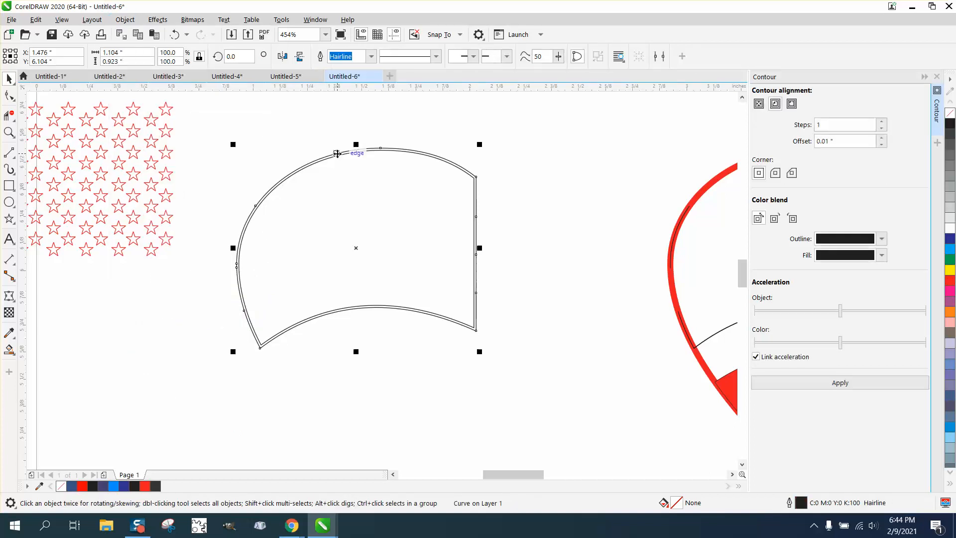
key(Delete)
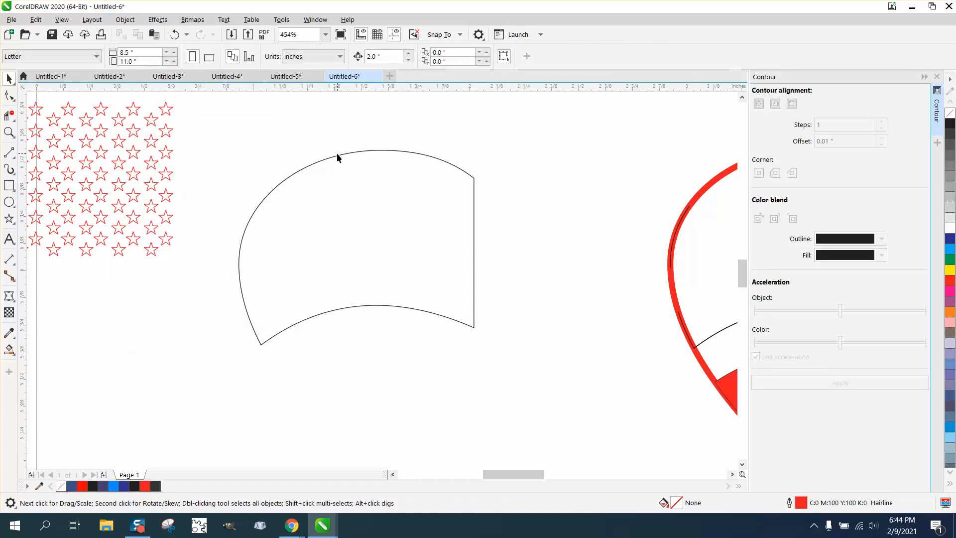
Move the red star group onto the inset canton outline, with its right side near the straight edge
drag(117, 166, 418, 229)
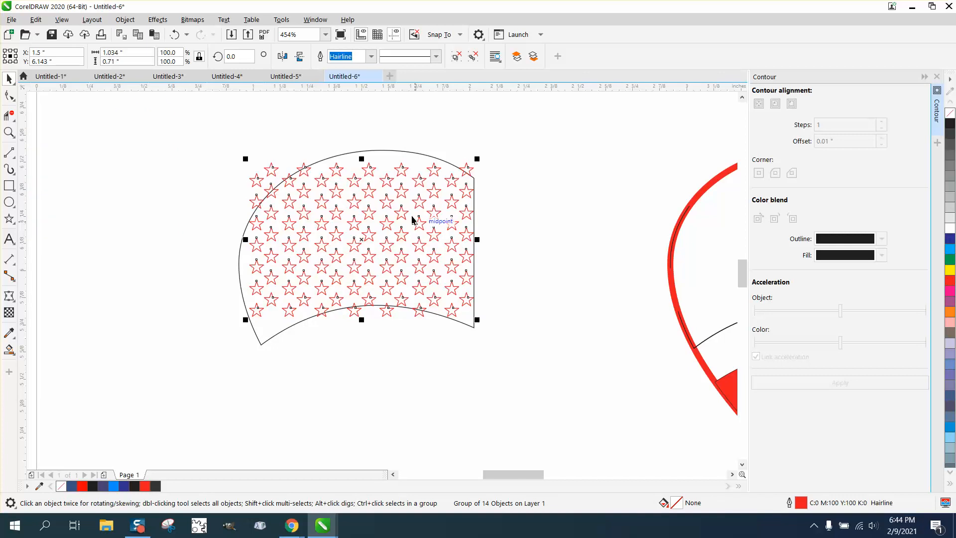
click(9, 132)
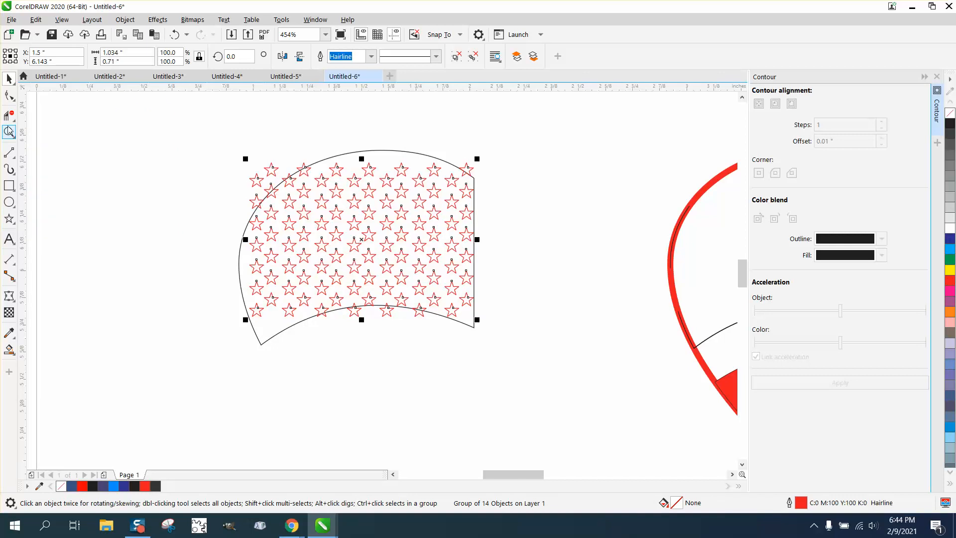
click(578, 371)
Apply an envelope to the star group and place its four corner nodes and top middle node on the outline
click(14, 301)
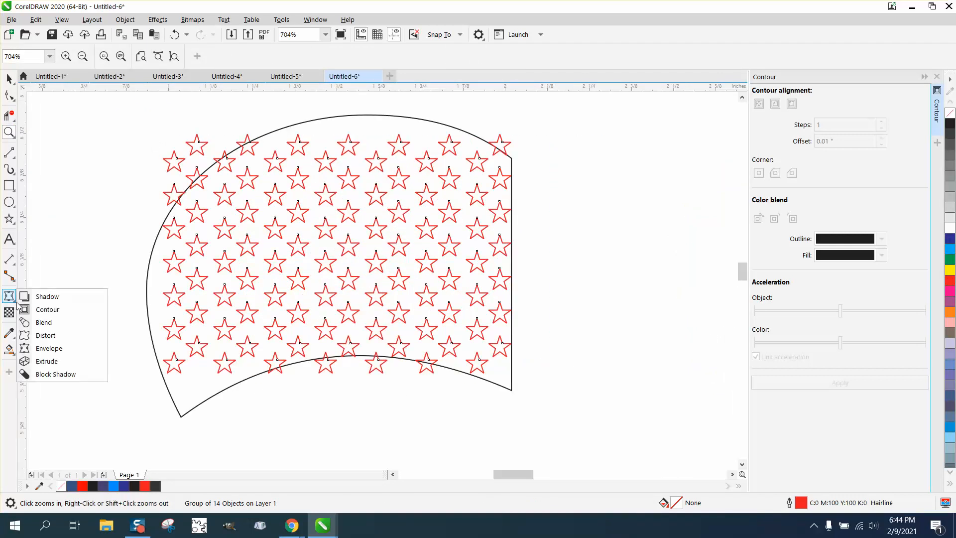
click(47, 348)
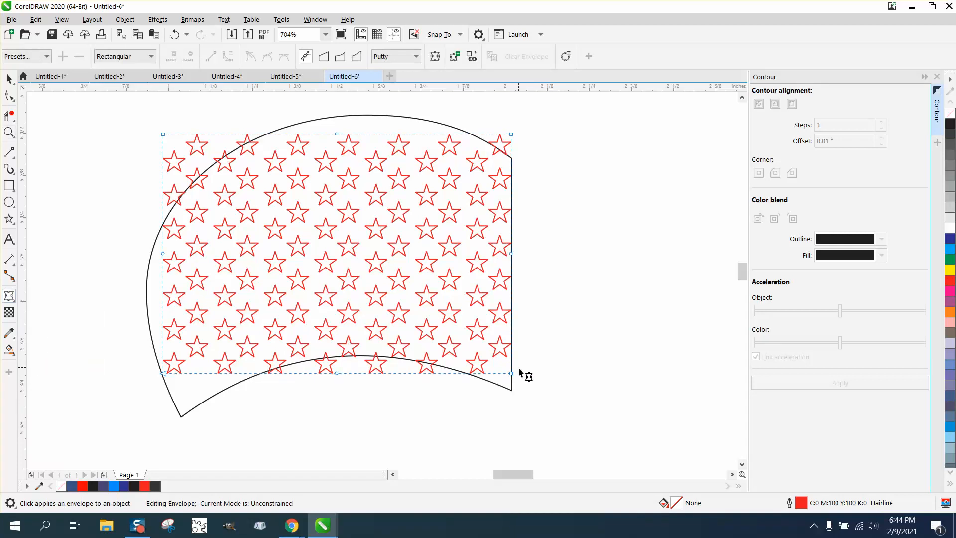
drag(512, 374, 513, 391)
drag(510, 134, 512, 157)
drag(337, 134, 336, 117)
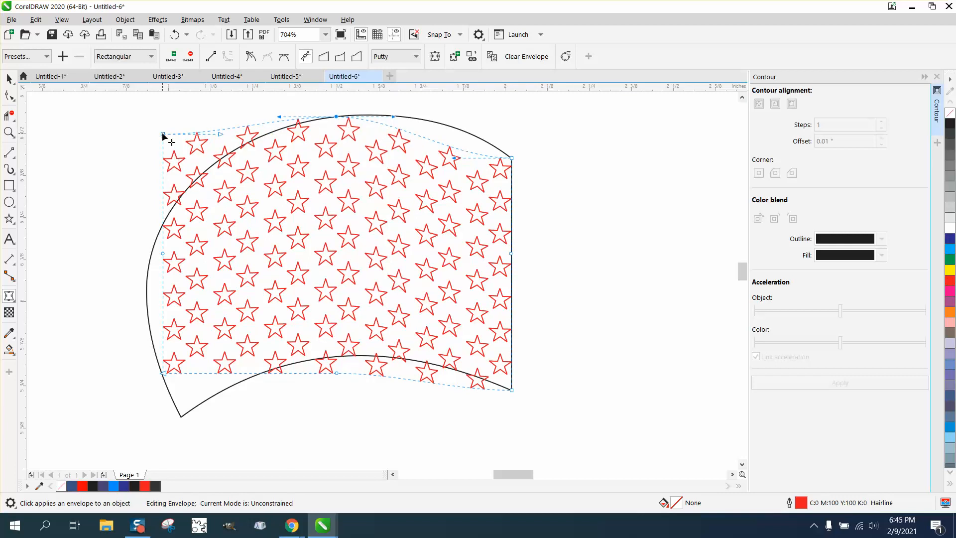
drag(164, 135, 166, 215)
drag(163, 373, 181, 414)
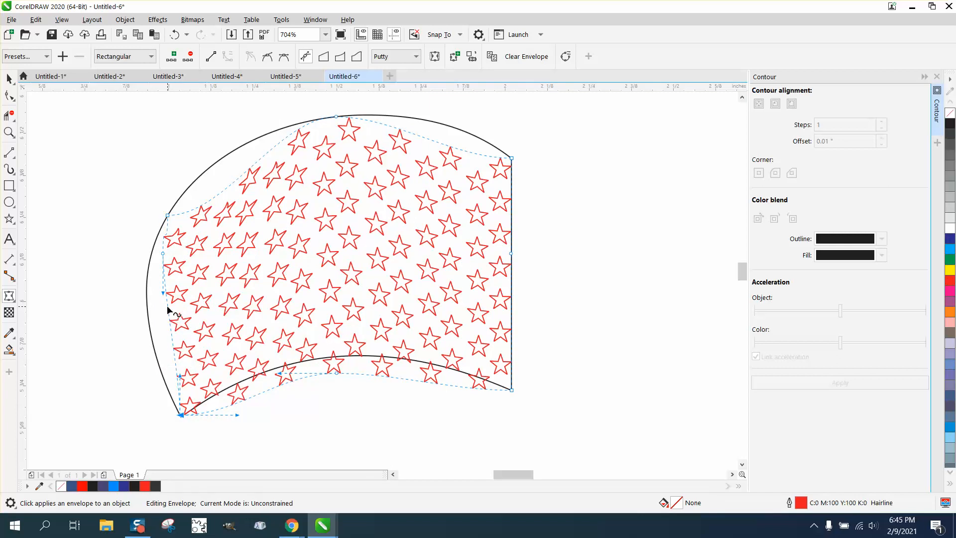
Remove the envelope's left middle node and bend its left edge to follow the outline's curve
drag(168, 309, 148, 300)
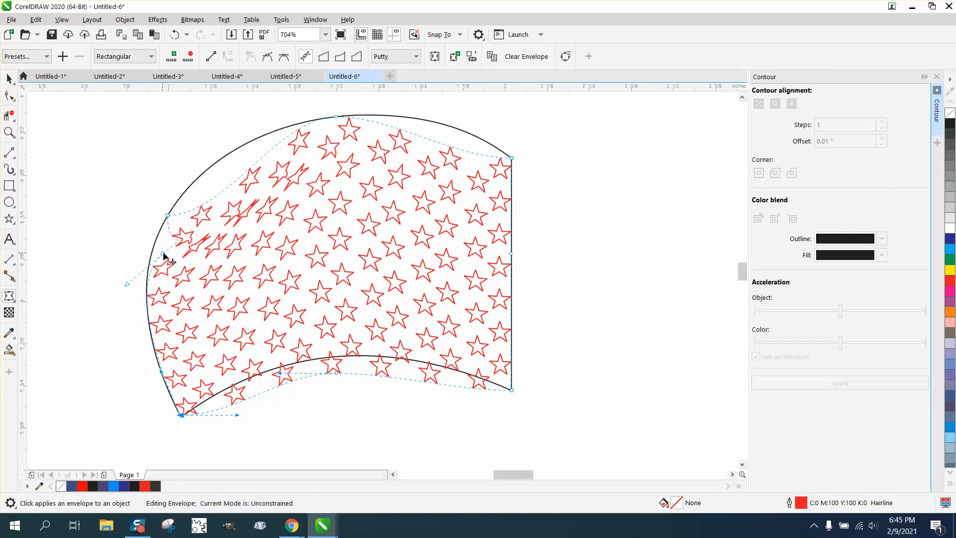
drag(164, 255, 171, 252)
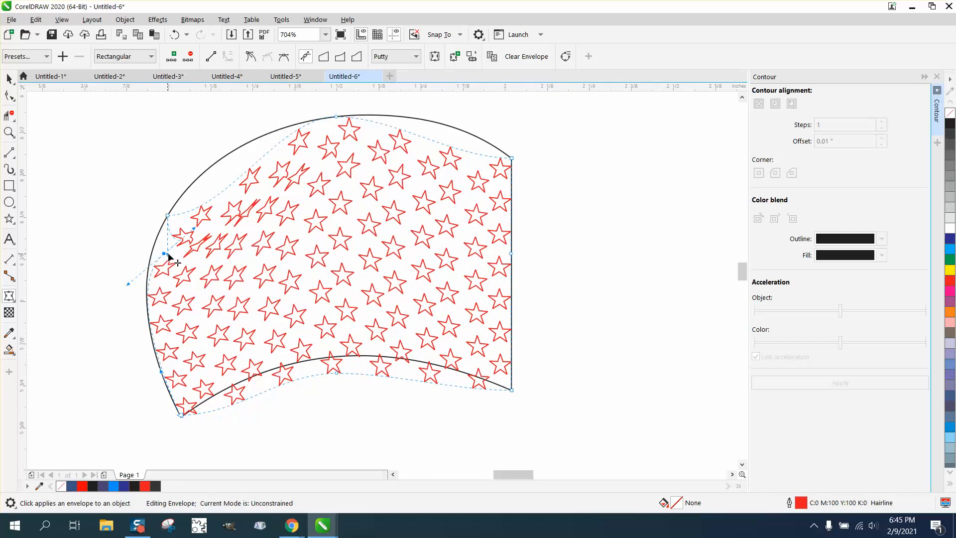
click(167, 217)
drag(170, 298, 147, 267)
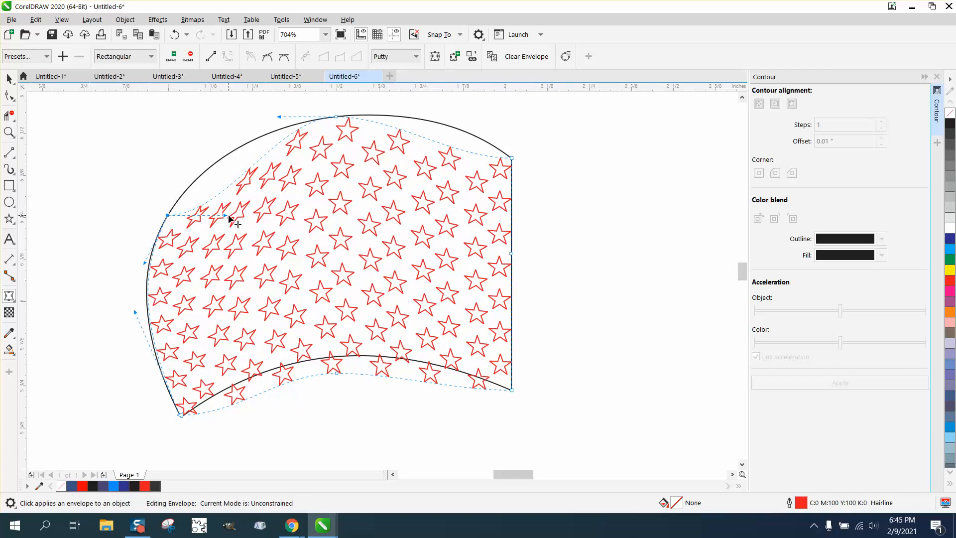
Adjust the curve handles at the envelope's two upper corners so its top edge follows the outline's arc
drag(229, 218, 219, 153)
click(511, 158)
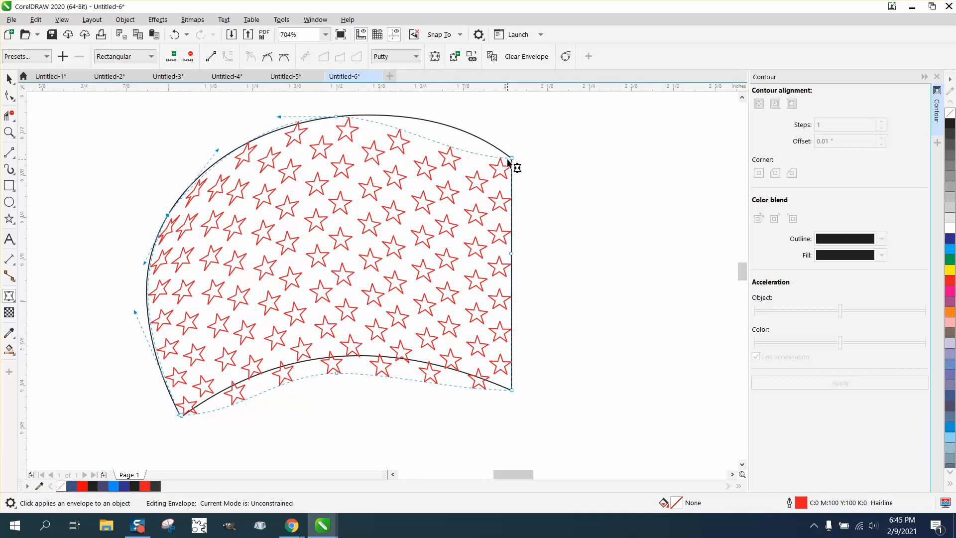
drag(454, 158, 460, 118)
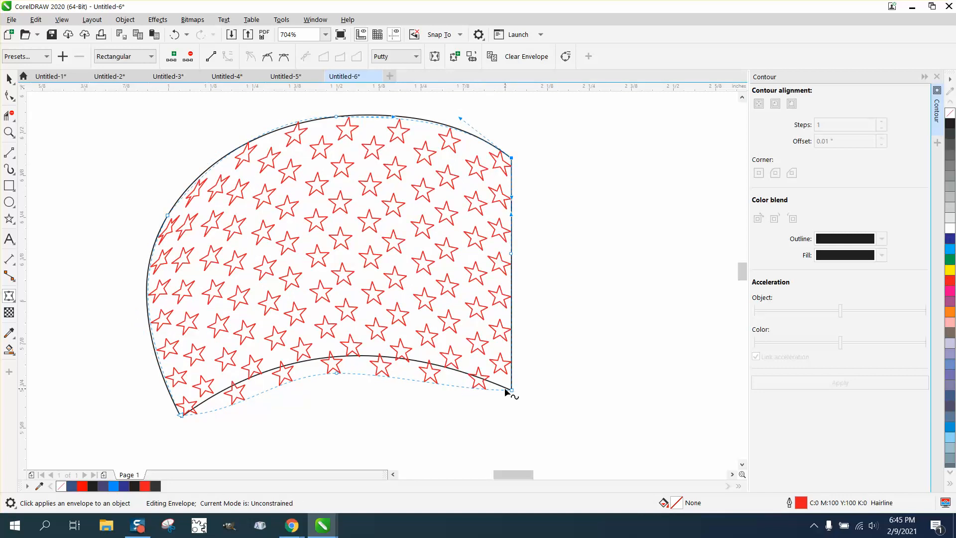
Move the envelope's bottom middle node onto the outline's lower arc and adjust its bottom edge handles to follow that arc
drag(337, 372, 332, 355)
drag(453, 392, 456, 363)
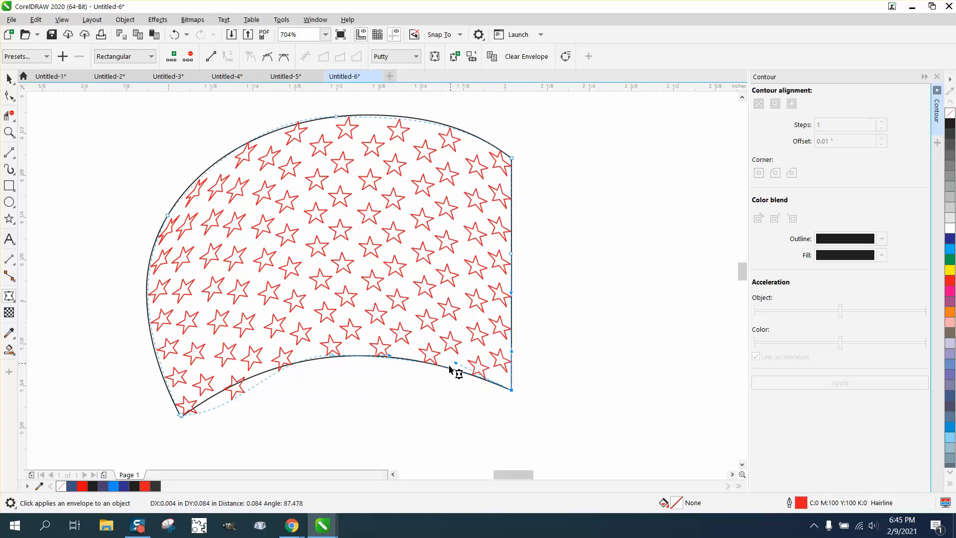
click(182, 414)
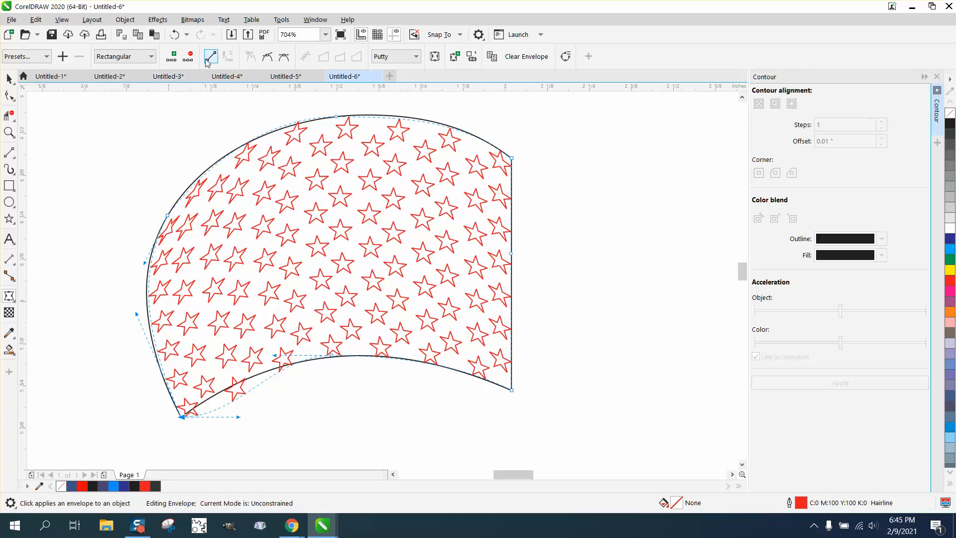
click(175, 34)
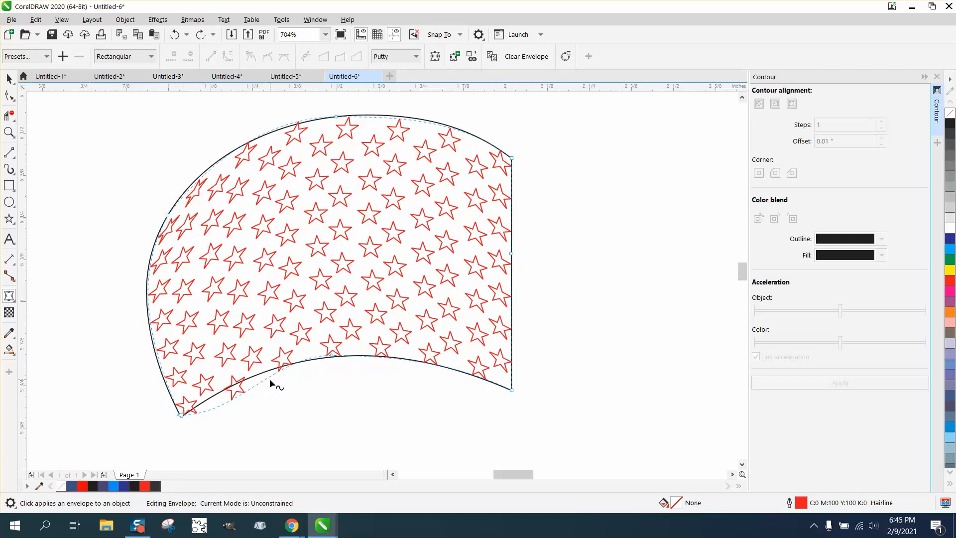
click(181, 413)
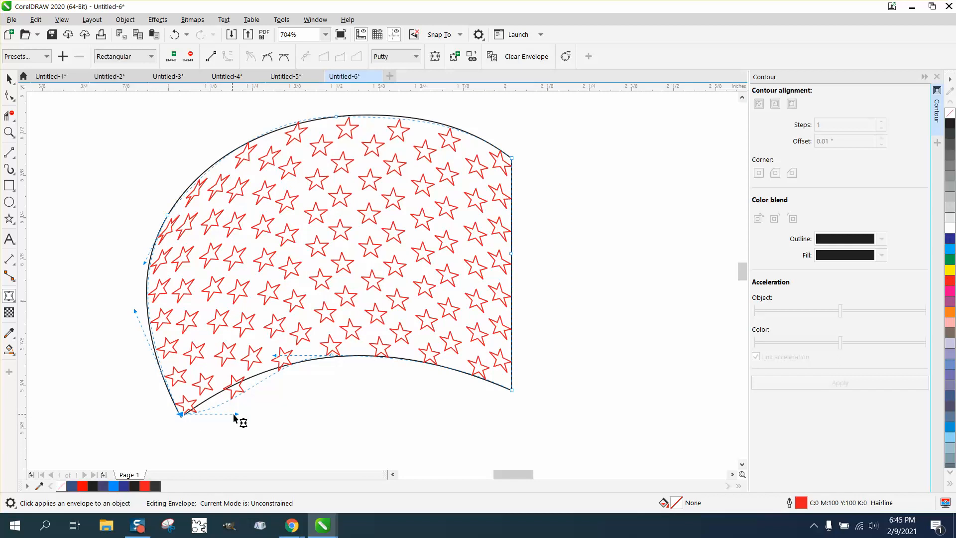
drag(234, 417, 275, 363)
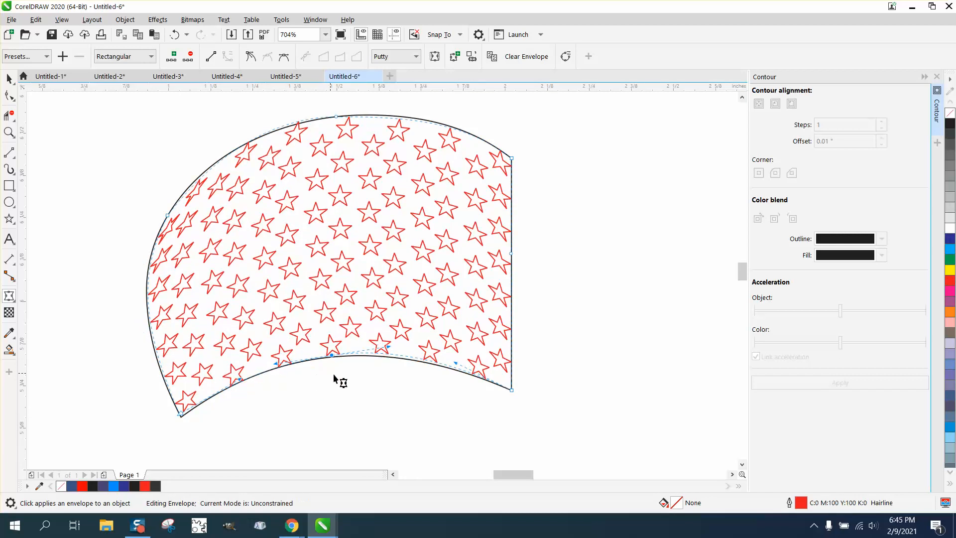
Smart-fill the canton area around the warped stars with blue and no outline, and move the result 2 inches right onto the heart
click(9, 78)
scroll(142, 178, down, 2)
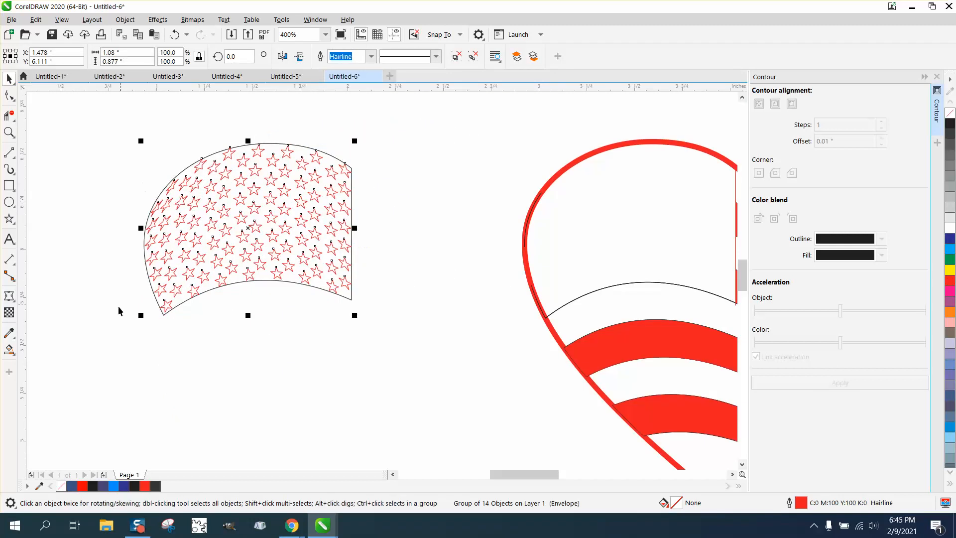
click(9, 351)
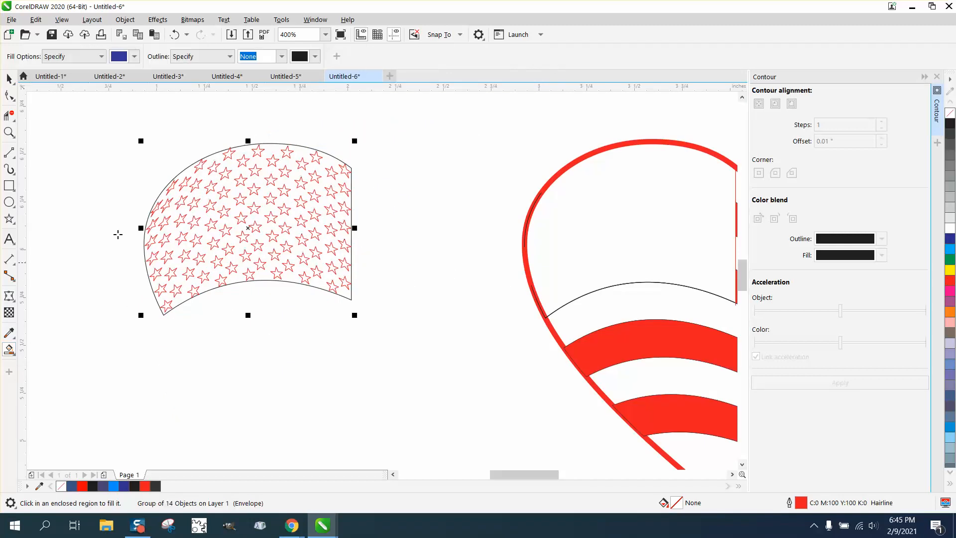
click(219, 157)
key(Right)
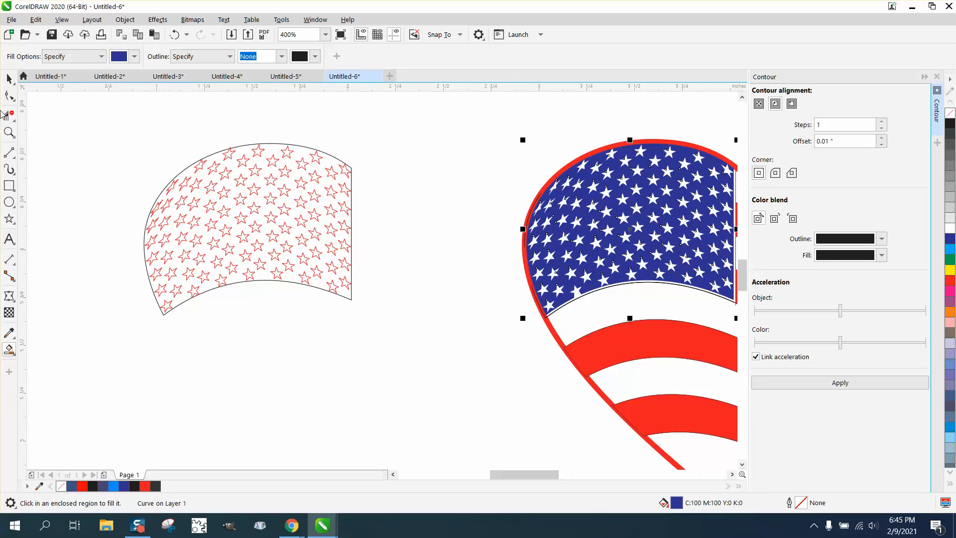
Remove the outline from the group of curves whose black arc runs under the canton on the heart
click(9, 132)
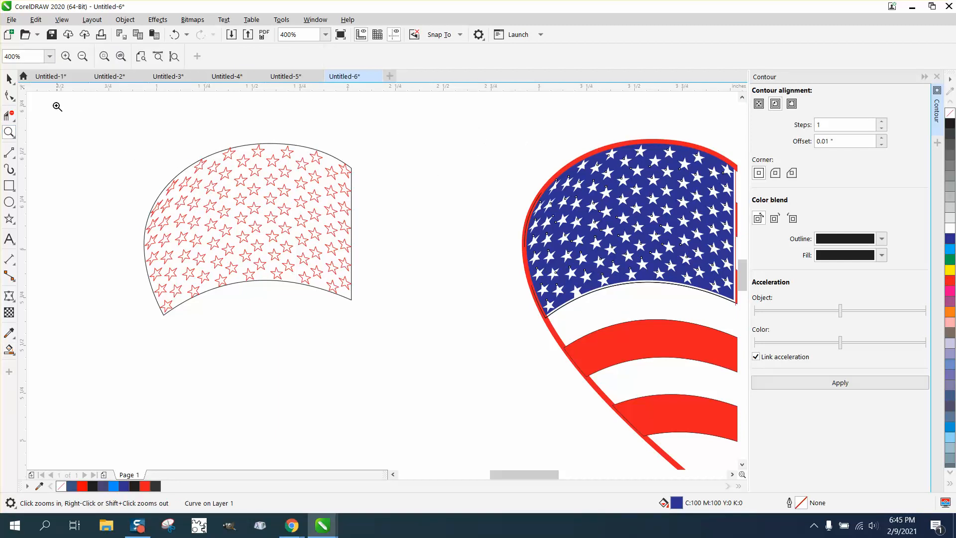
click(7, 78)
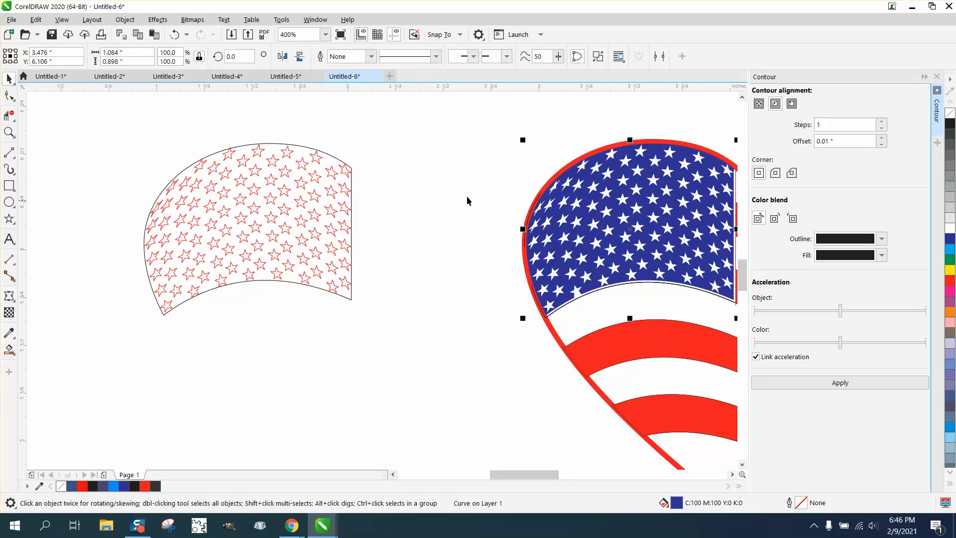
drag(496, 126, 739, 331)
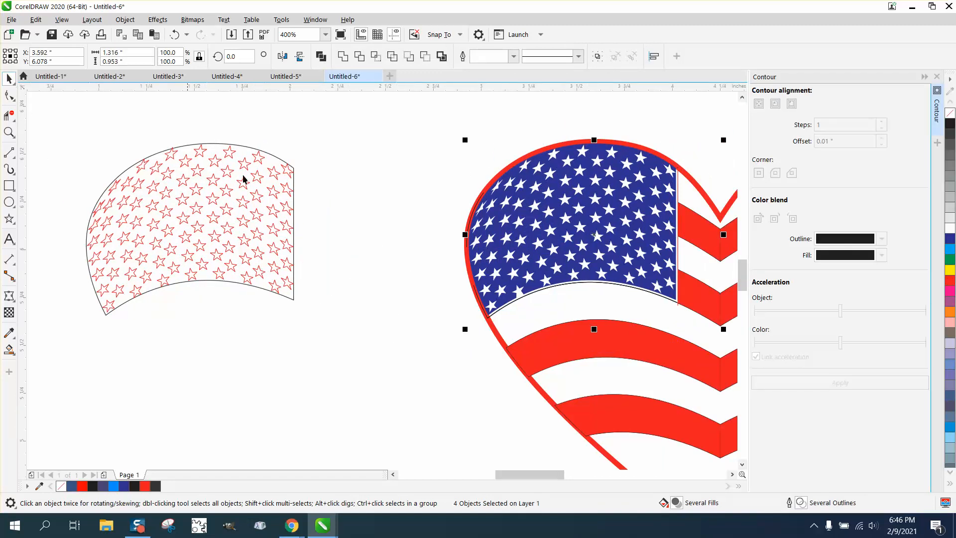
click(386, 208)
click(541, 294)
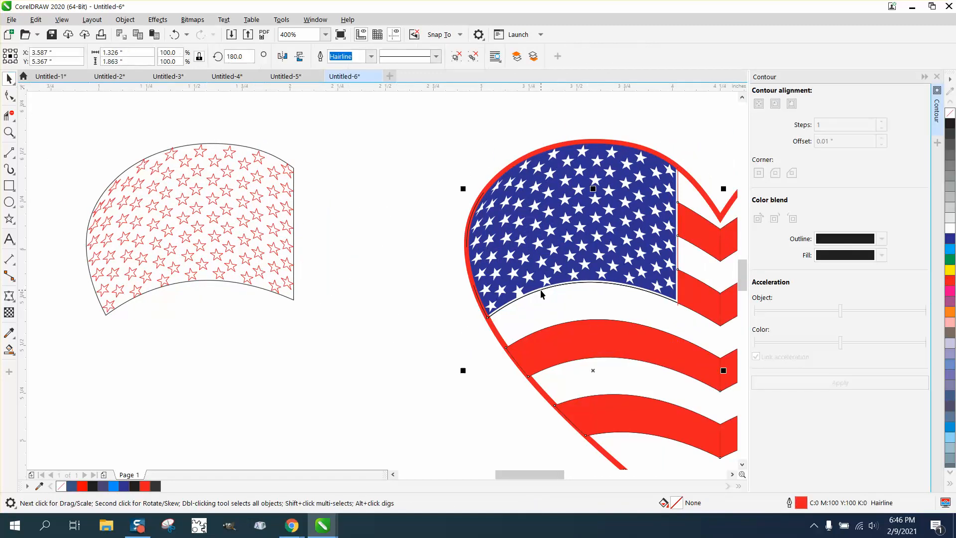
right_click(950, 117)
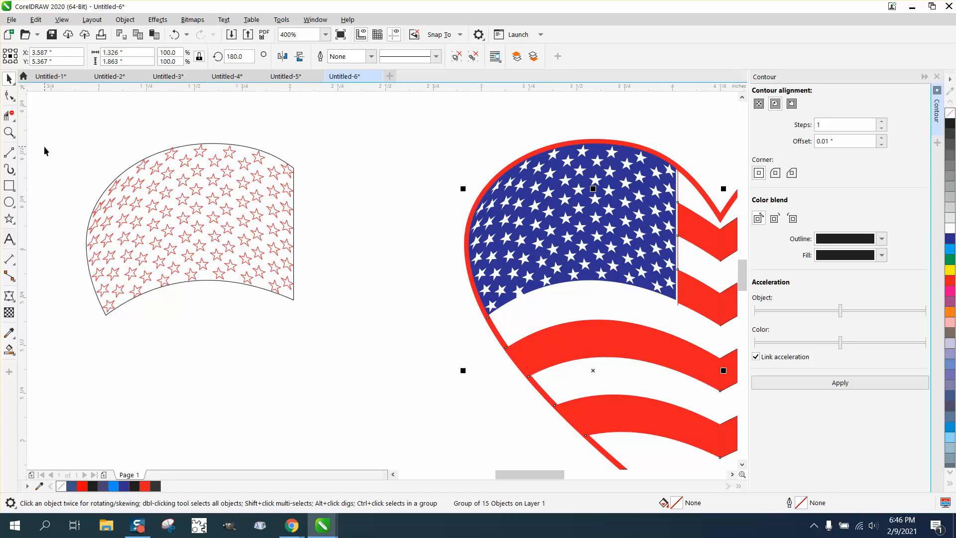
Delete the thin red vertical line beside the canton's straight edge
click(9, 132)
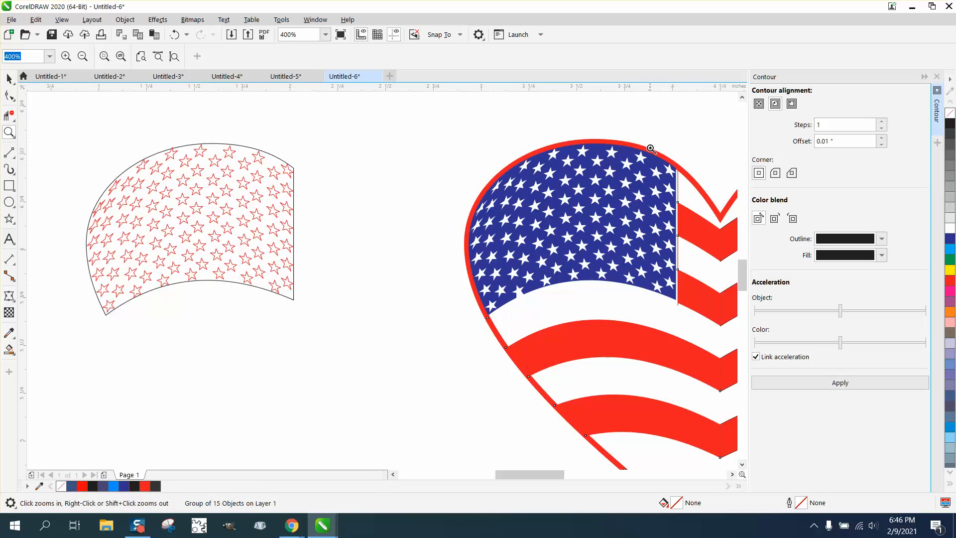
drag(651, 148, 653, 293)
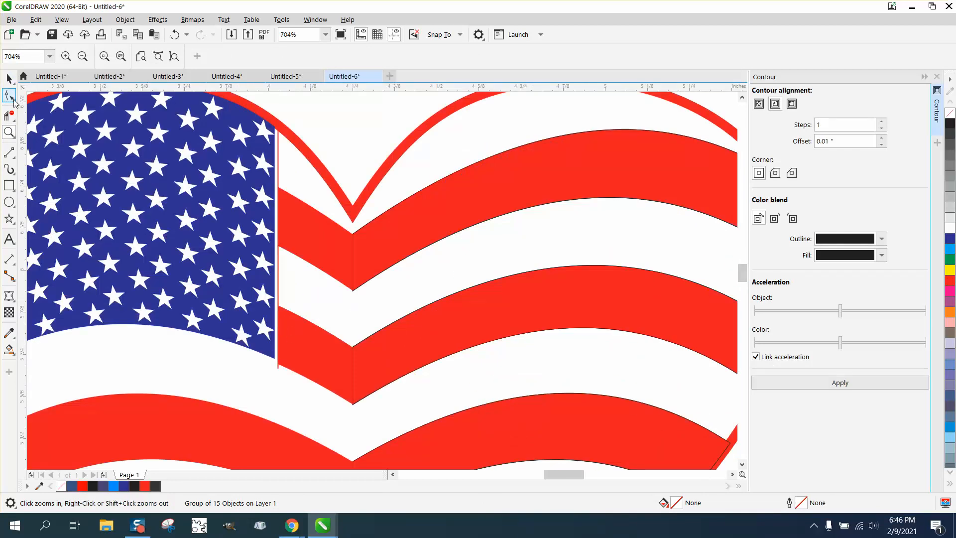
click(9, 95)
click(277, 167)
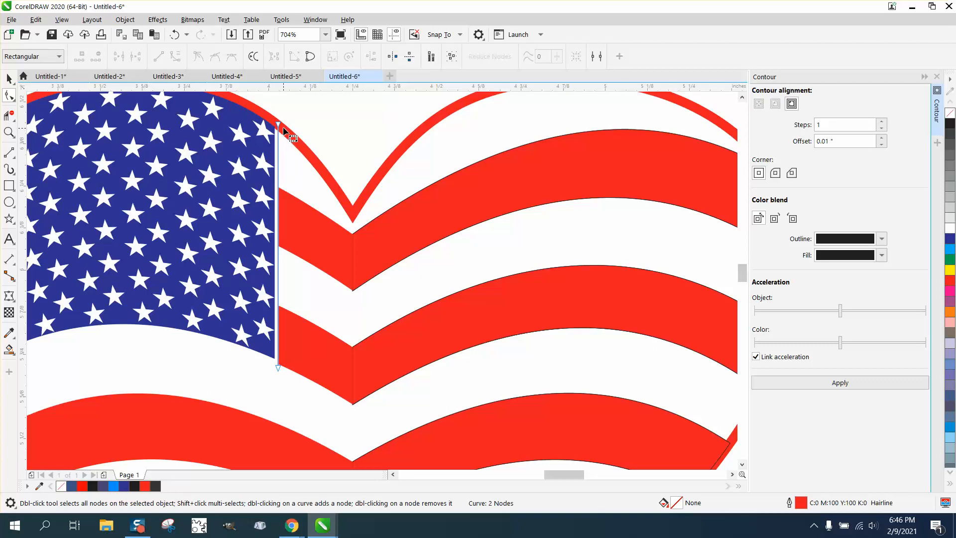
key(Delete)
Extend the uppermost short red stripe by moving its two canton-side nodes to meet the canton's straight edge
click(289, 207)
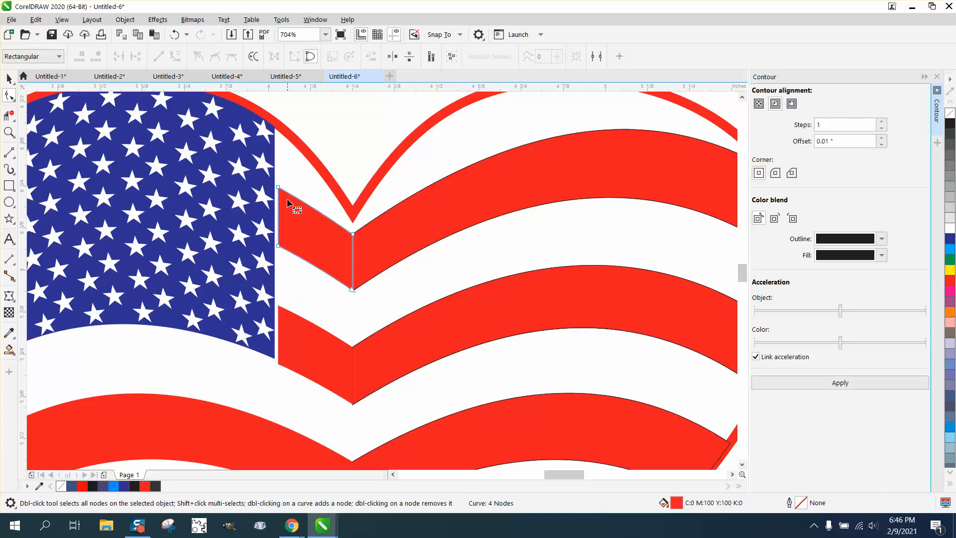
drag(289, 176, 276, 264)
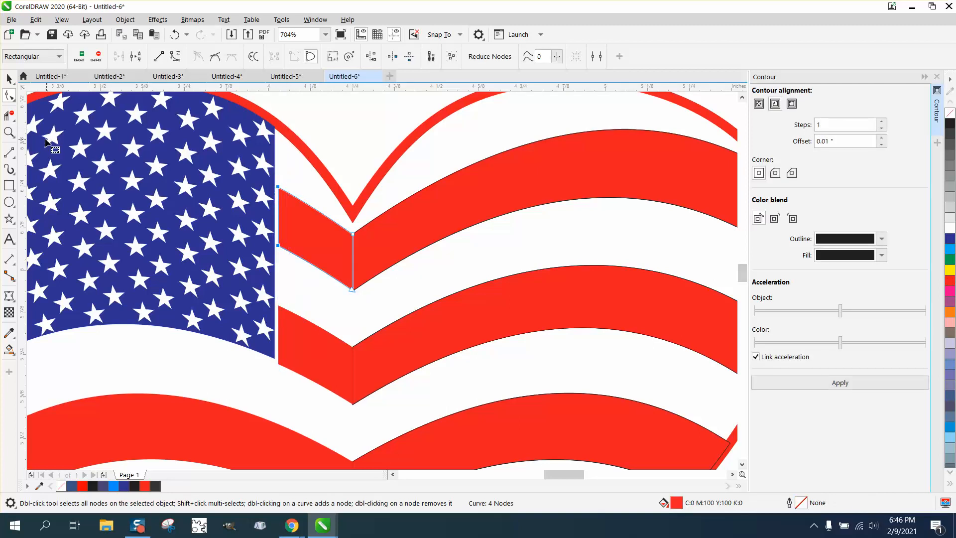
click(9, 132)
drag(219, 169, 396, 303)
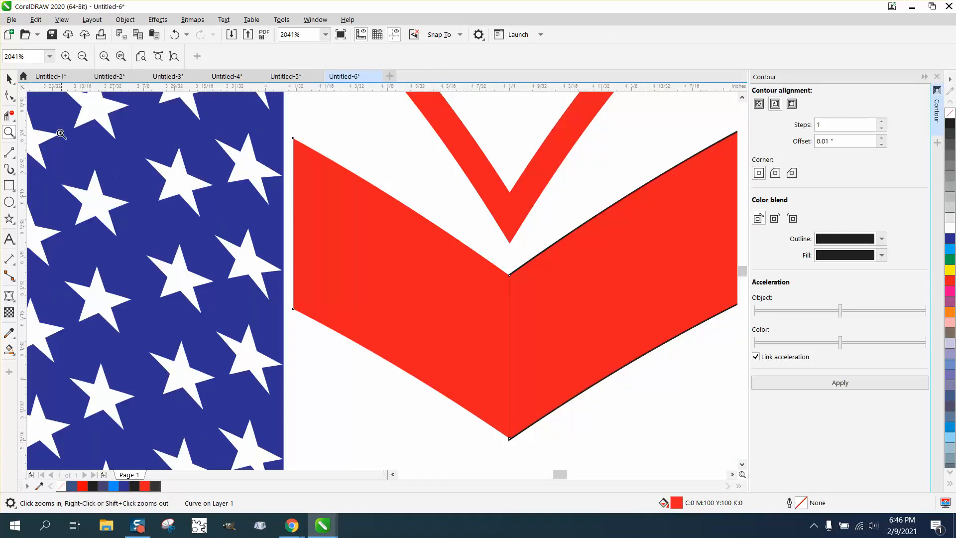
click(9, 95)
drag(311, 125, 286, 309)
Extend the second short red stripe so its two canton-side nodes meet the canton's straight edge, and deselect it
scroll(299, 309, down, 4)
click(299, 352)
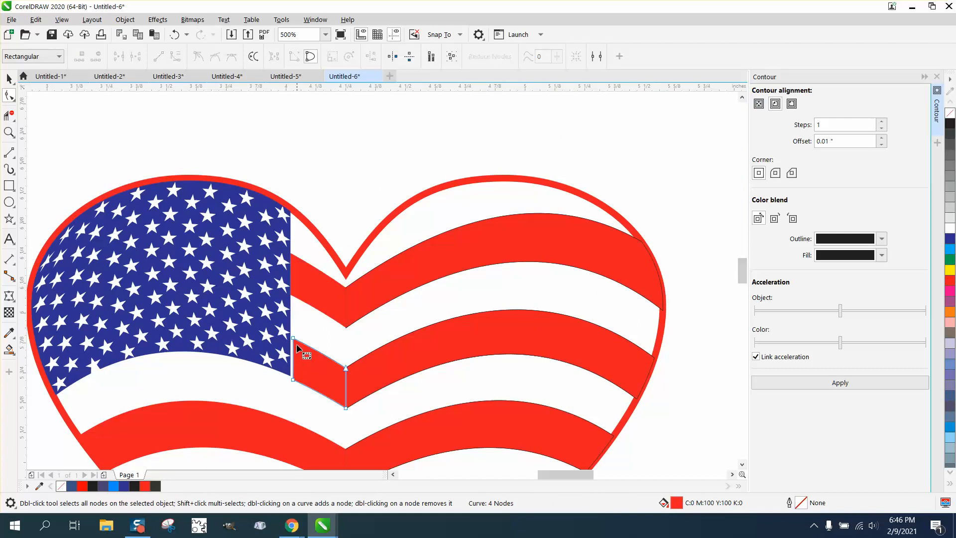
drag(286, 386, 291, 375)
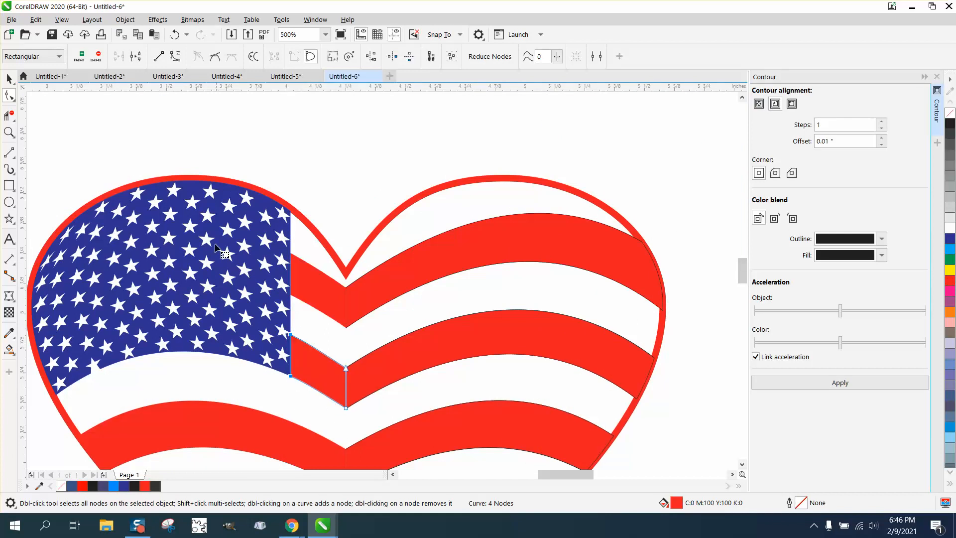
click(9, 78)
click(143, 118)
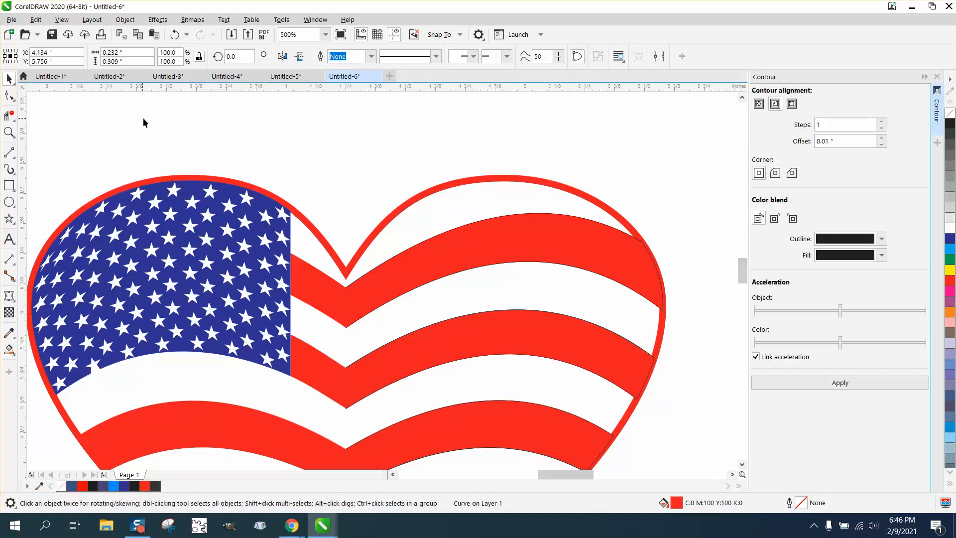
Compare the heart flag's canton and stripes with the reference heart flag picture
scroll(384, 168, down, 2)
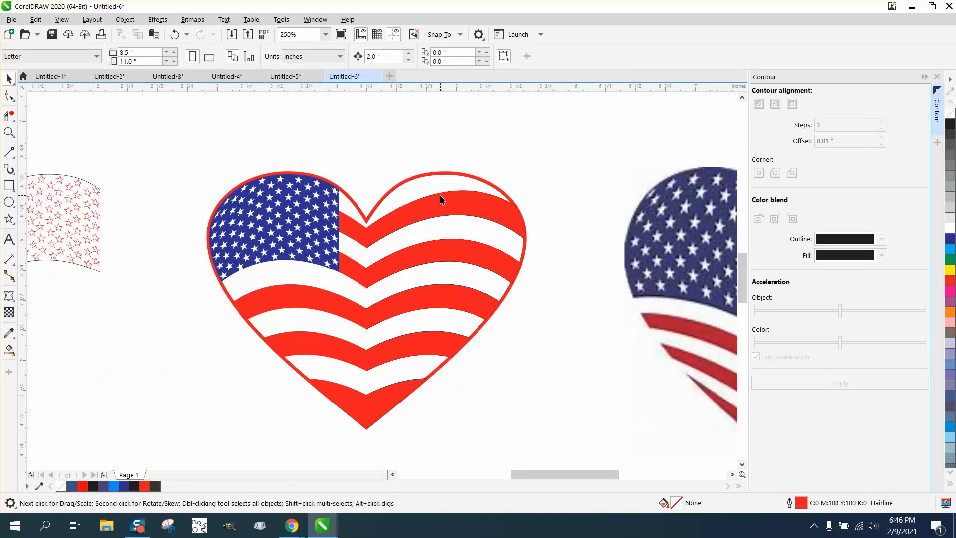
scroll(326, 242, down, 2)
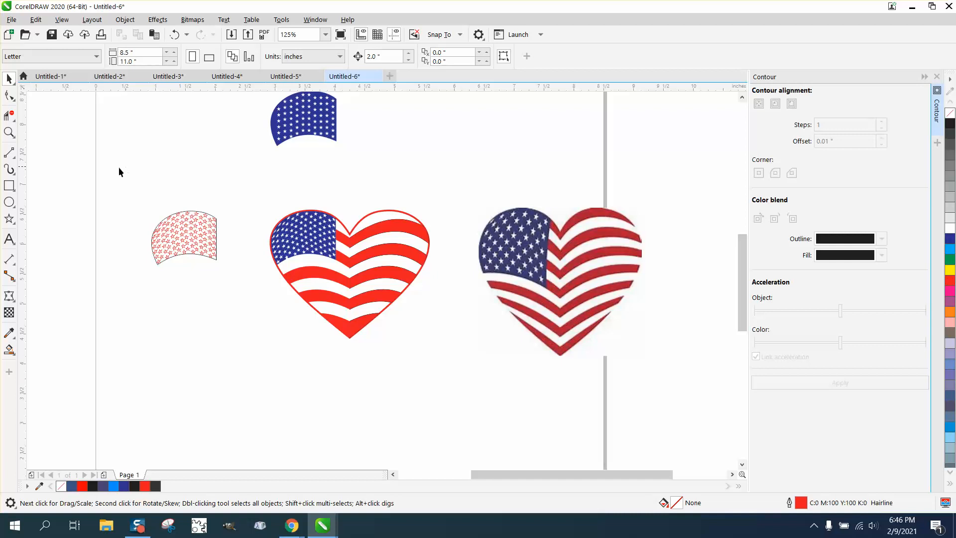
click(14, 132)
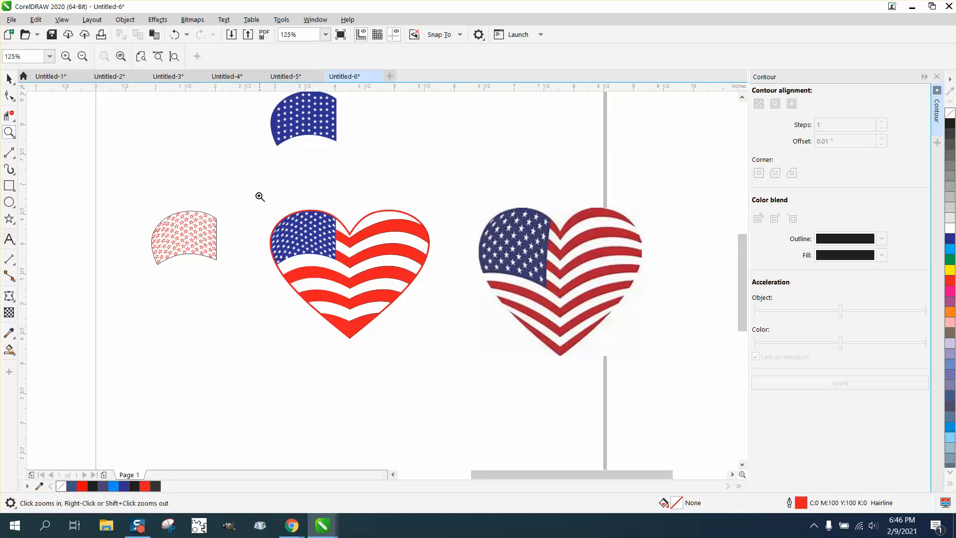
drag(258, 196, 504, 368)
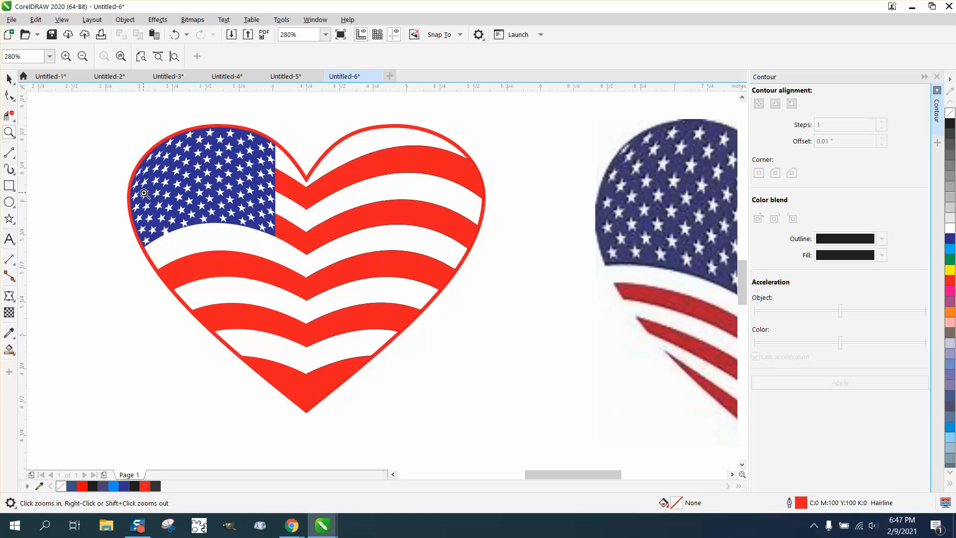
right_click(221, 193)
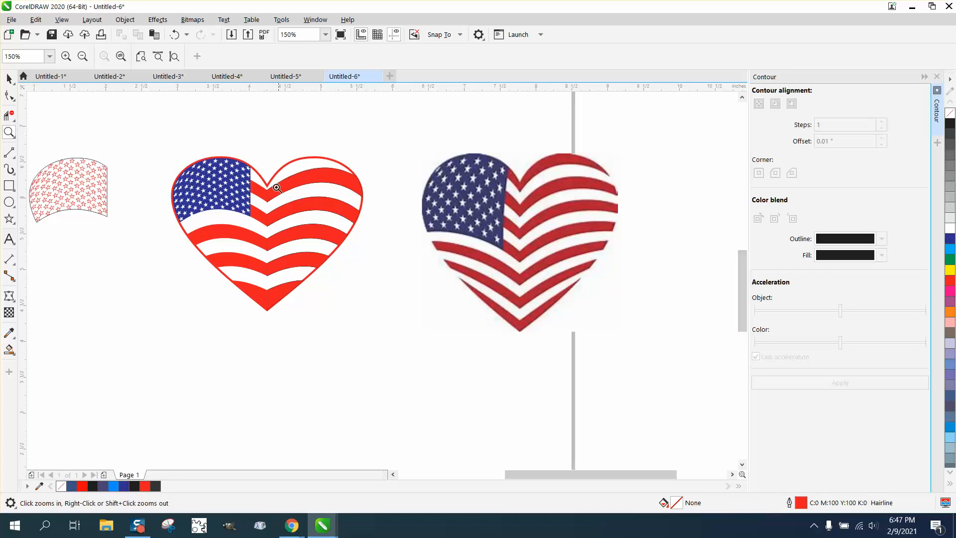
drag(156, 150, 414, 300)
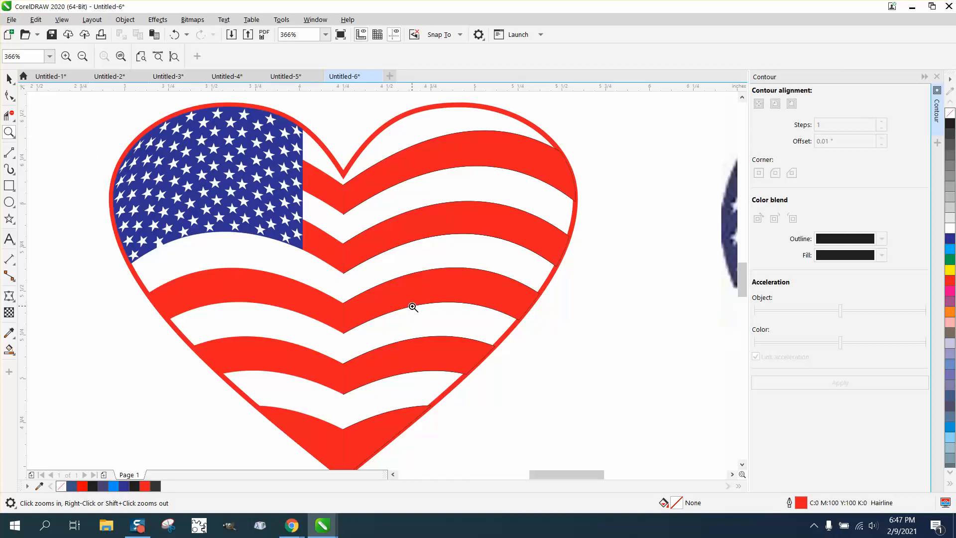